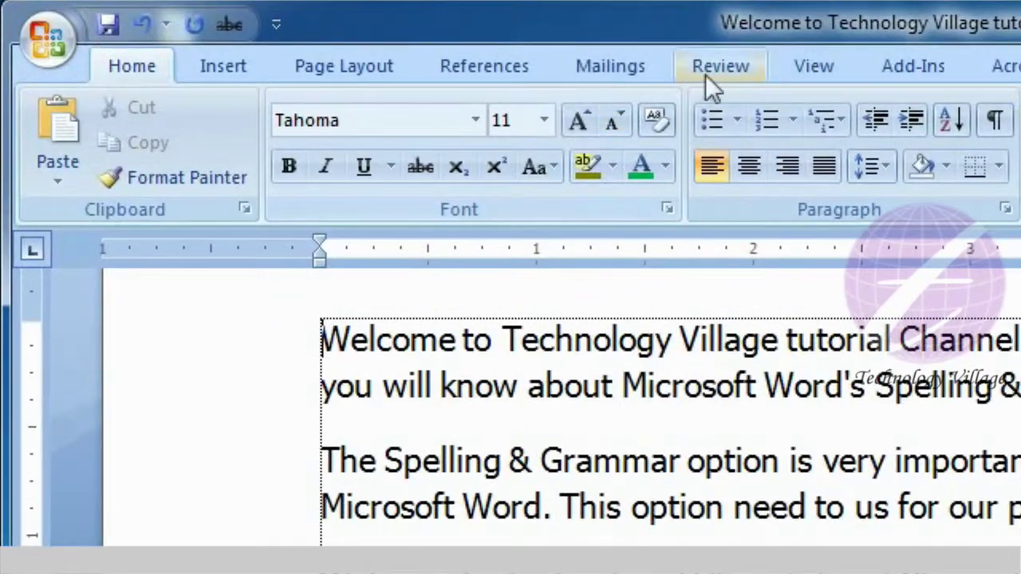
Step: Start Spelling & Grammar from the Review ribbon and replace 'warks' with the suggestion 'works'
left_click(713, 71)
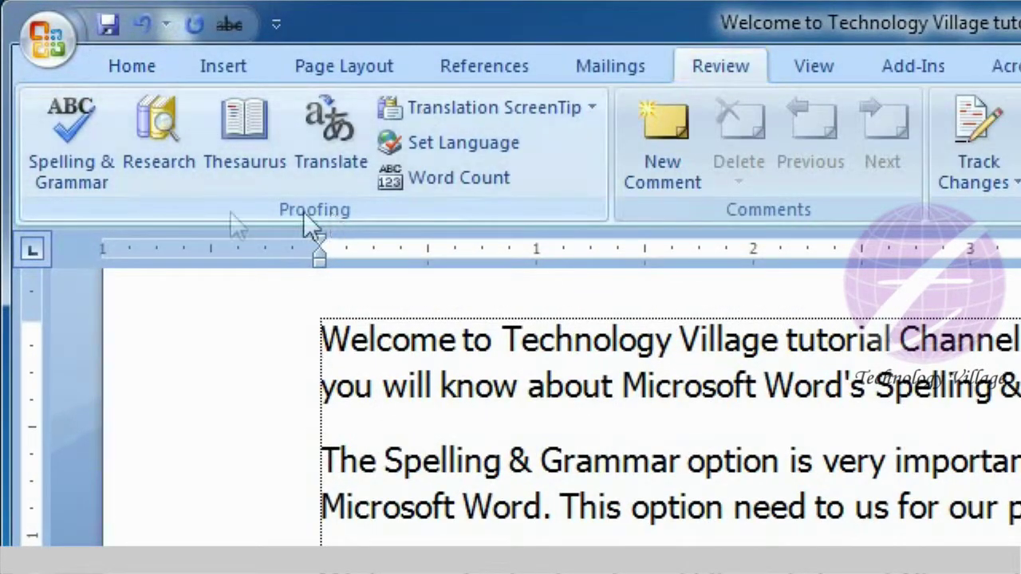
left_click(79, 184)
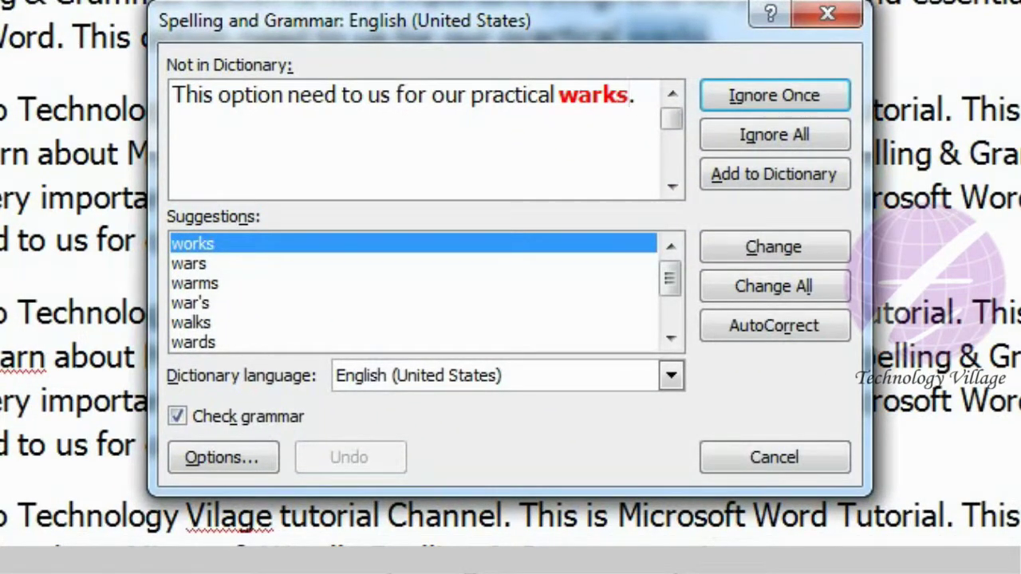
left_click(634, 95)
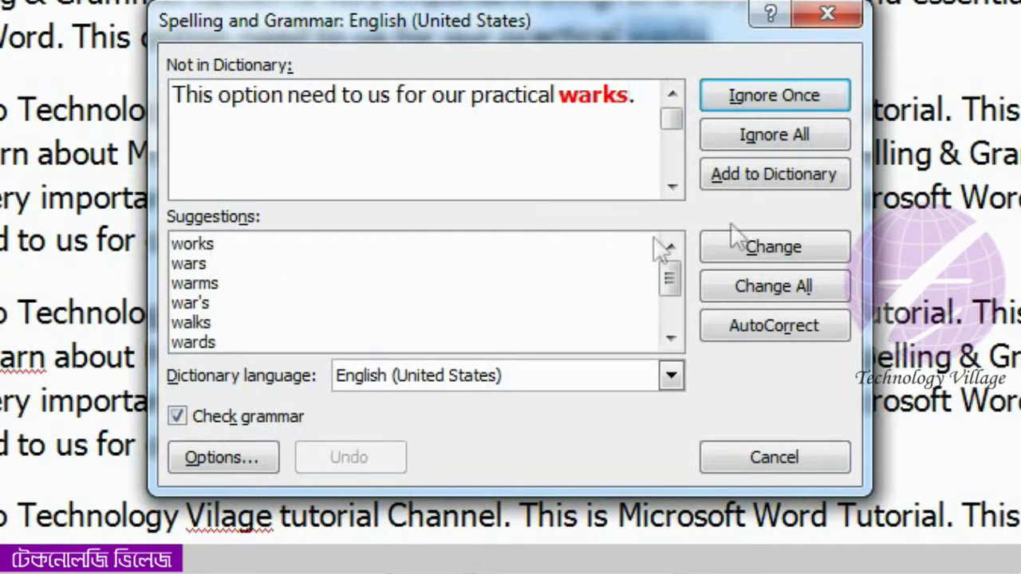
left_click(805, 248)
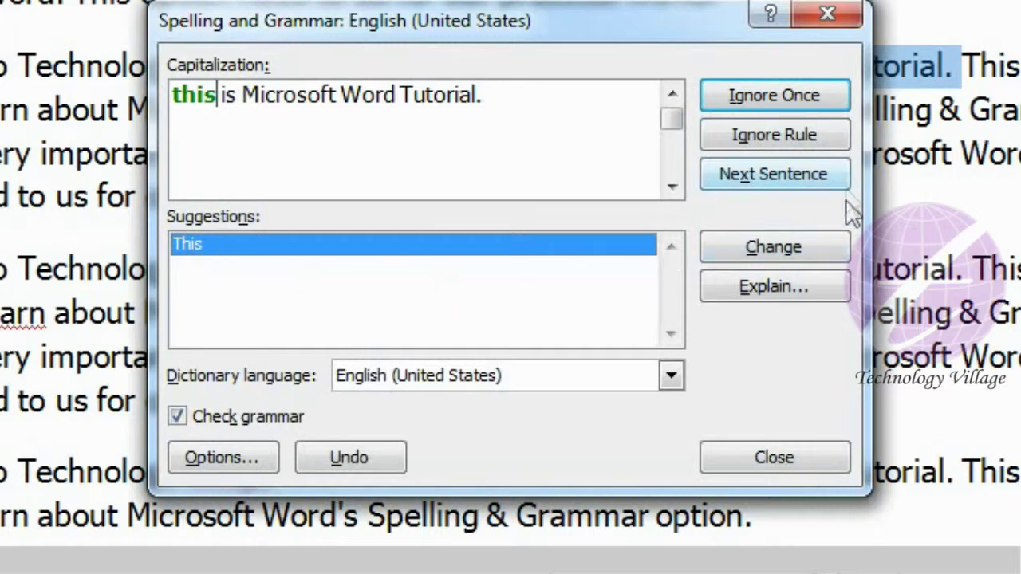
Step: Capitalize 'this' to 'This' and change 'oplion' to 'option', then close the checker
left_click(806, 255)
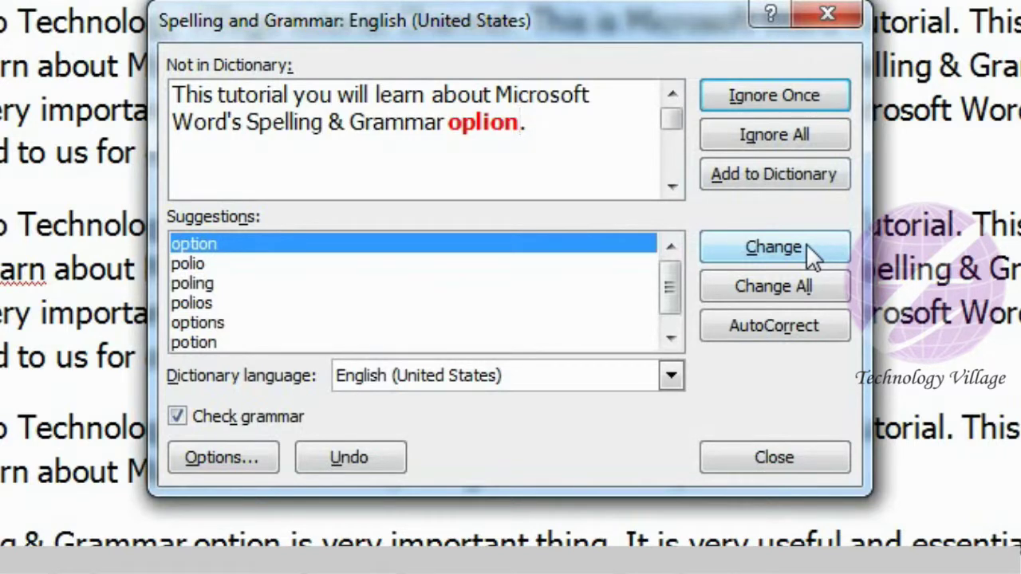
left_click(807, 247)
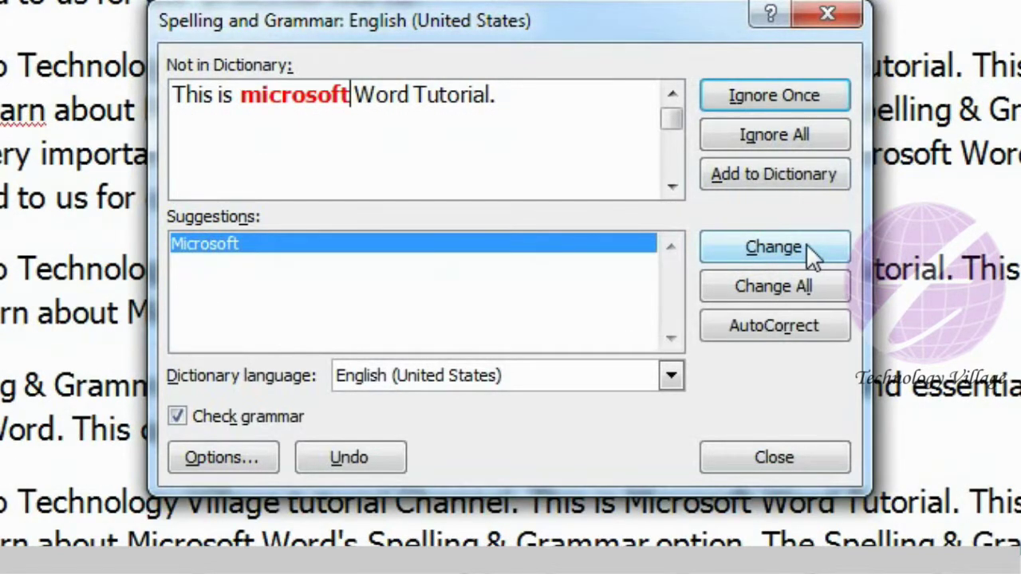
left_click(831, 19)
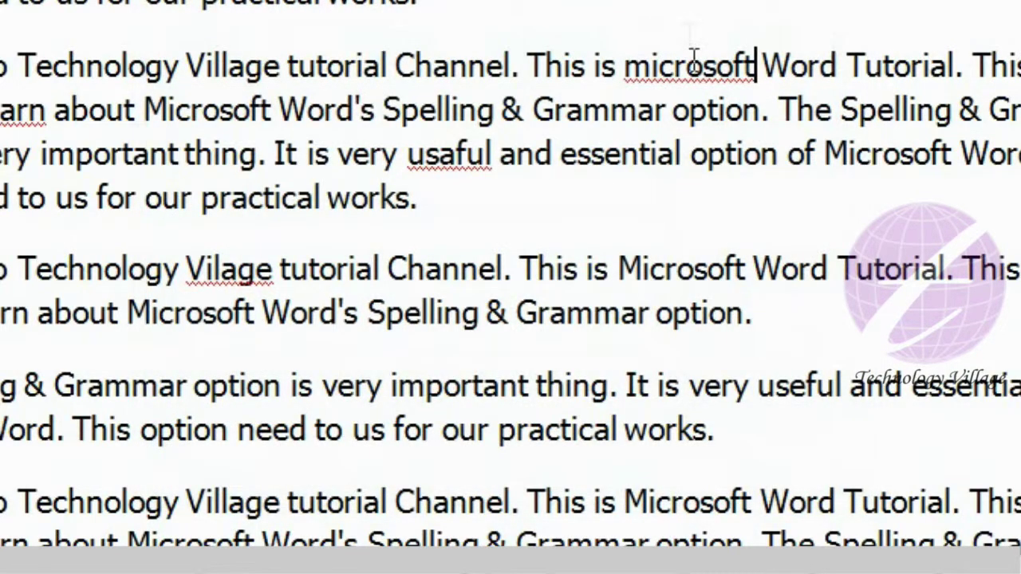
Step: Rerun the spelling check from before 'microsoft' and accept the capitalized 'Microsoft'
left_click(619, 68)
left_click(616, 65)
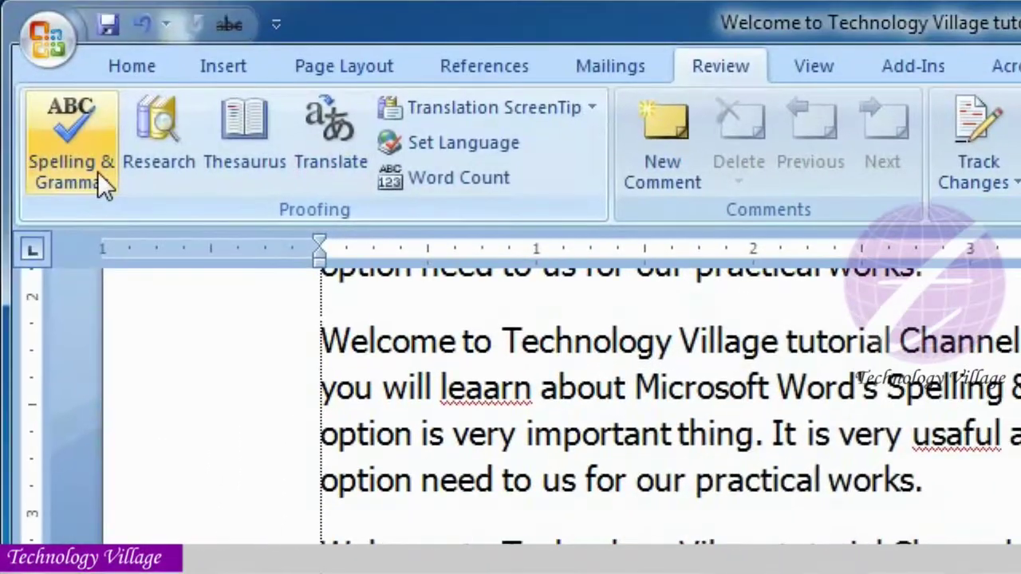
left_click(98, 174)
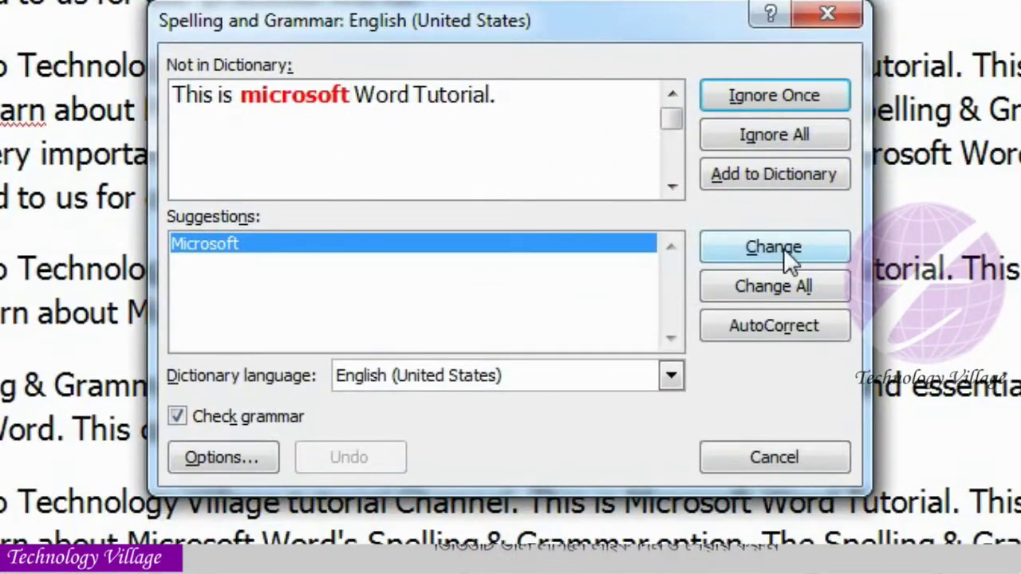
left_click(783, 248)
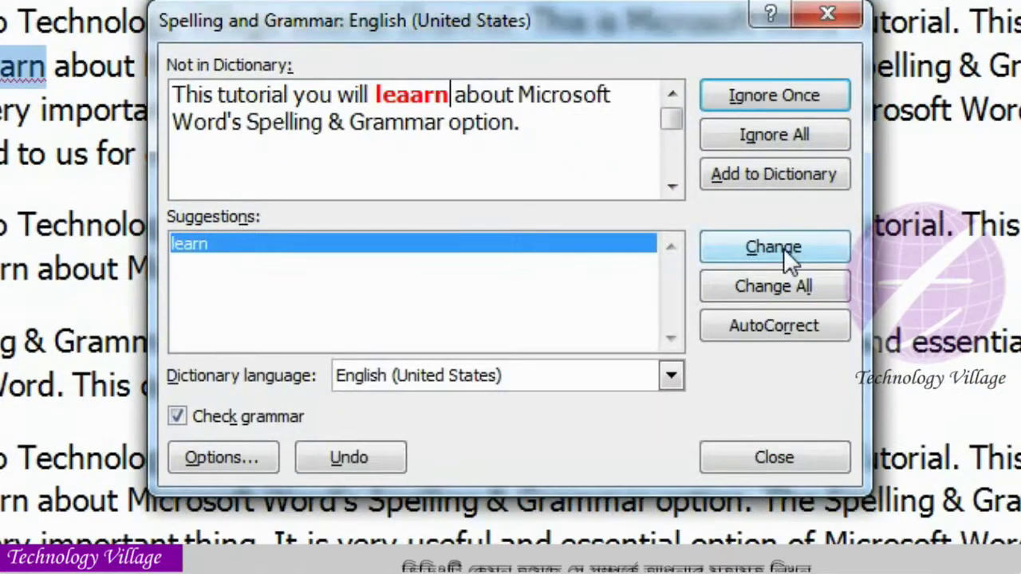
left_click(827, 14)
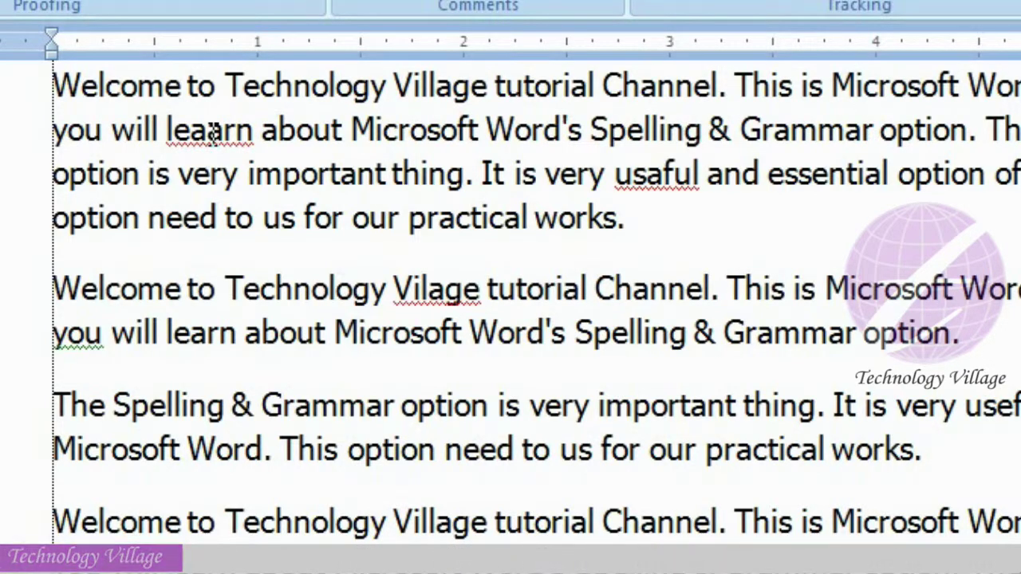
Step: Use right-click suggestions to change 'leaarn' to 'learn' and 'usaful' to 'useful'
right_click(212, 132)
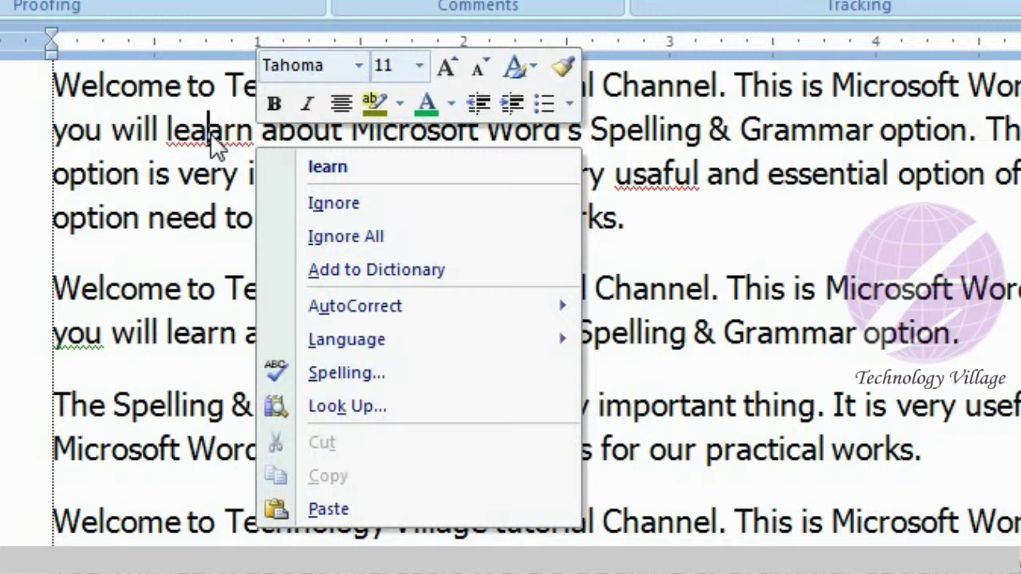
left_click(401, 169)
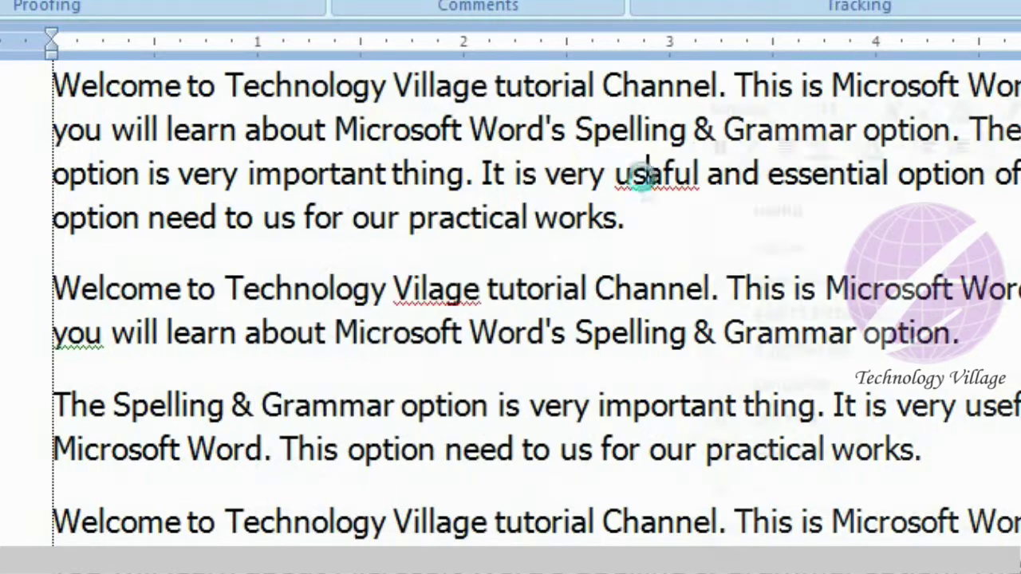
right_click(646, 177)
left_click(807, 210)
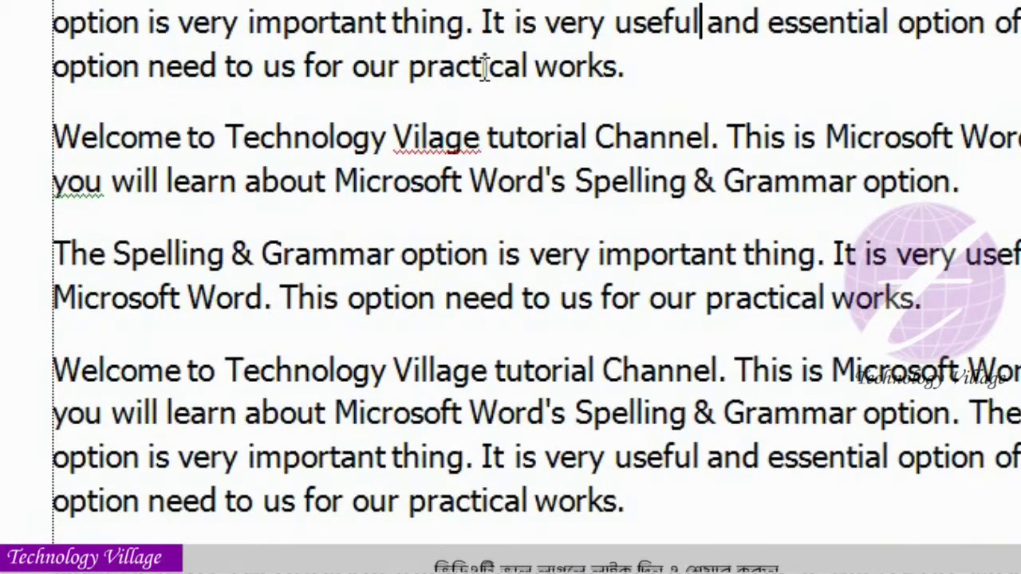
right_click(484, 68)
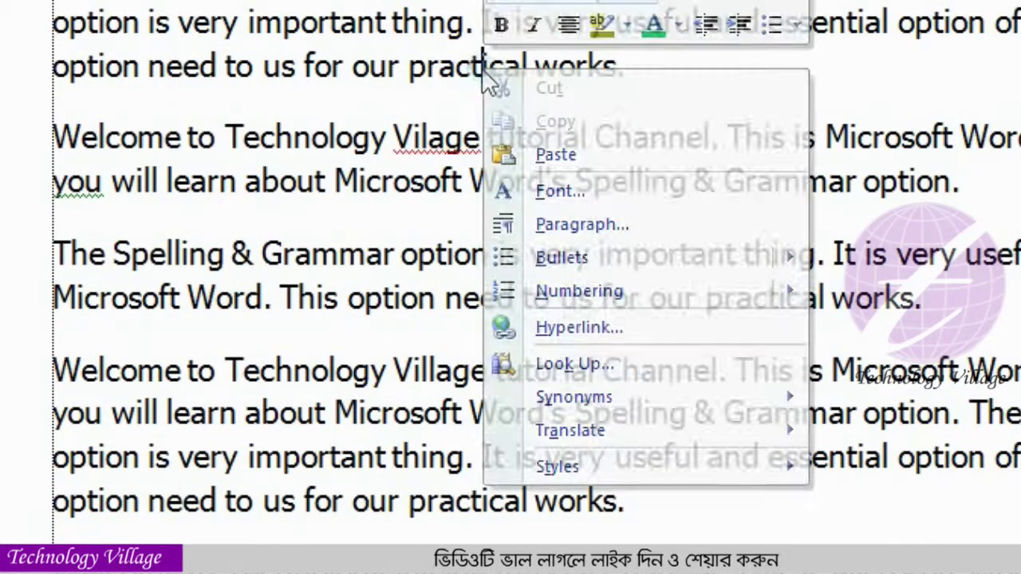